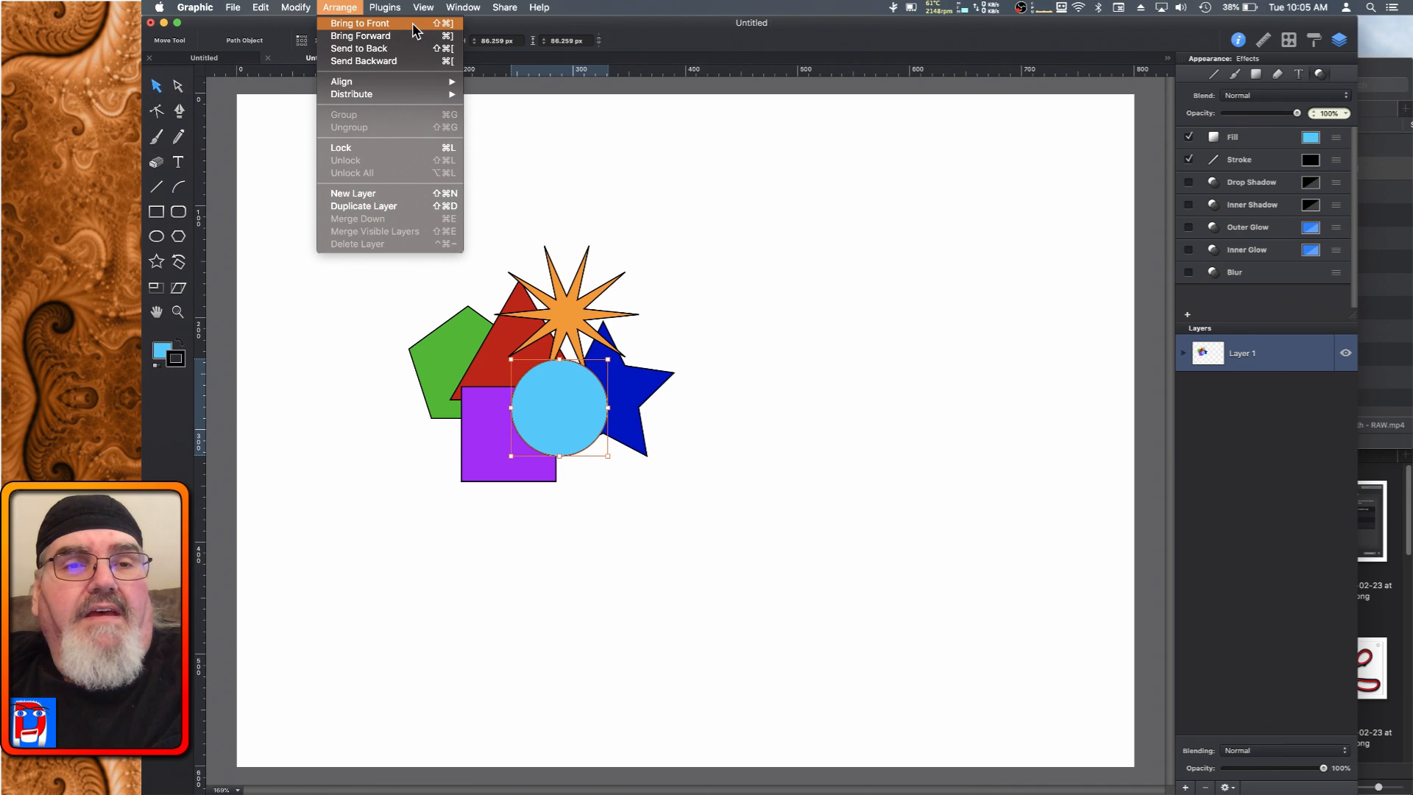
# Step: Show the arrange and alignment properties for the selected circle
pyautogui.click(810, 131)
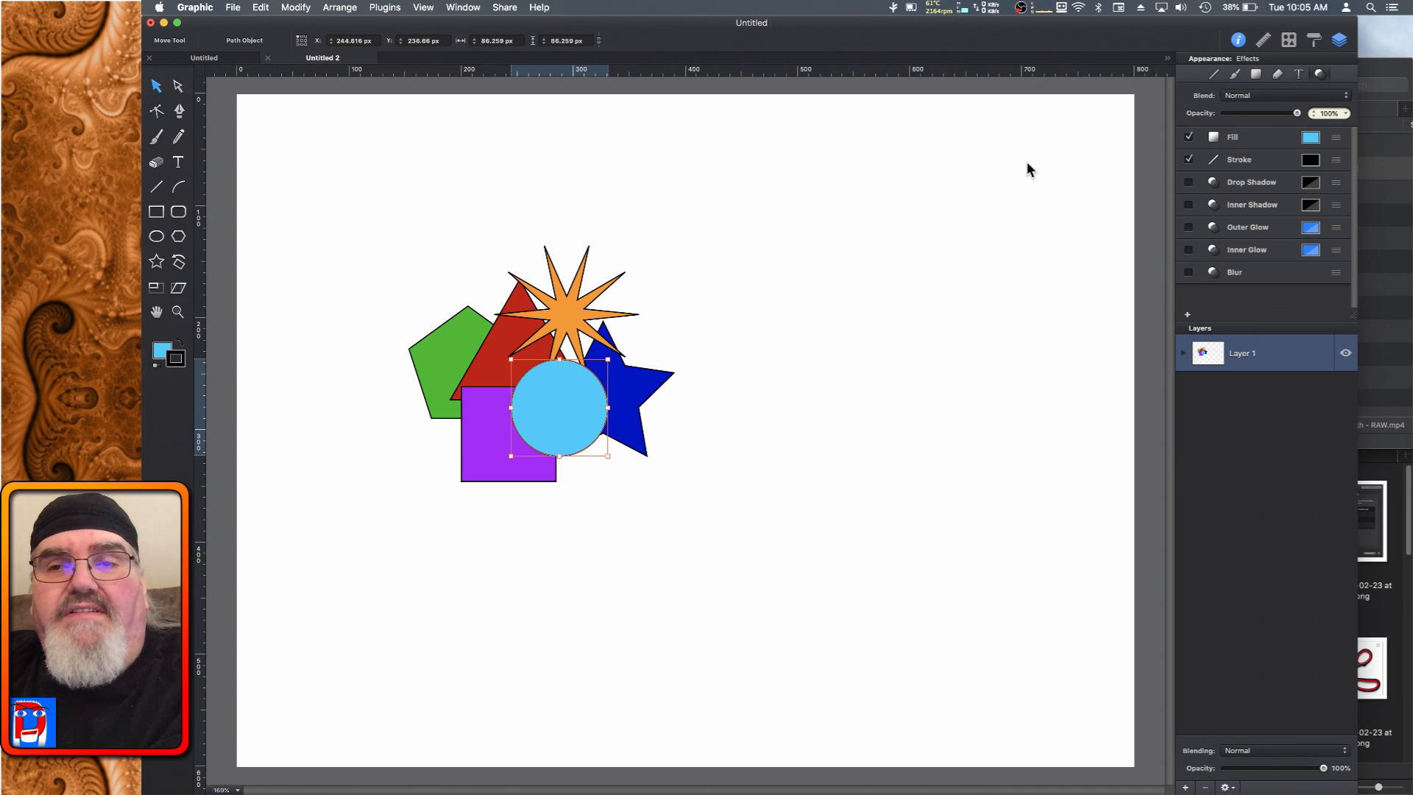
pyautogui.click(1264, 43)
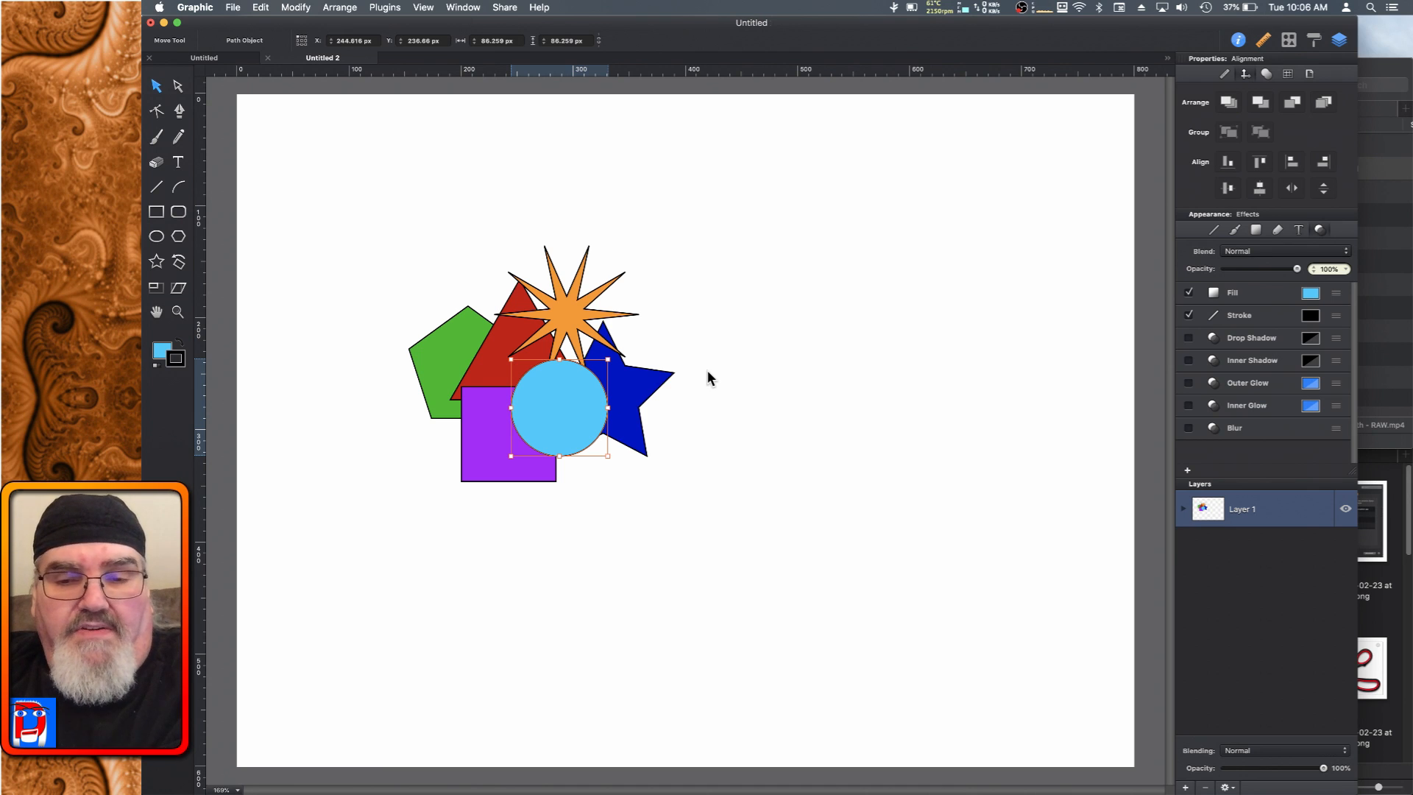
# Step: Send the light blue circle backward four levels, one at a time, until it sits behind the dark blue star
pyautogui.press('super+bracketleft')
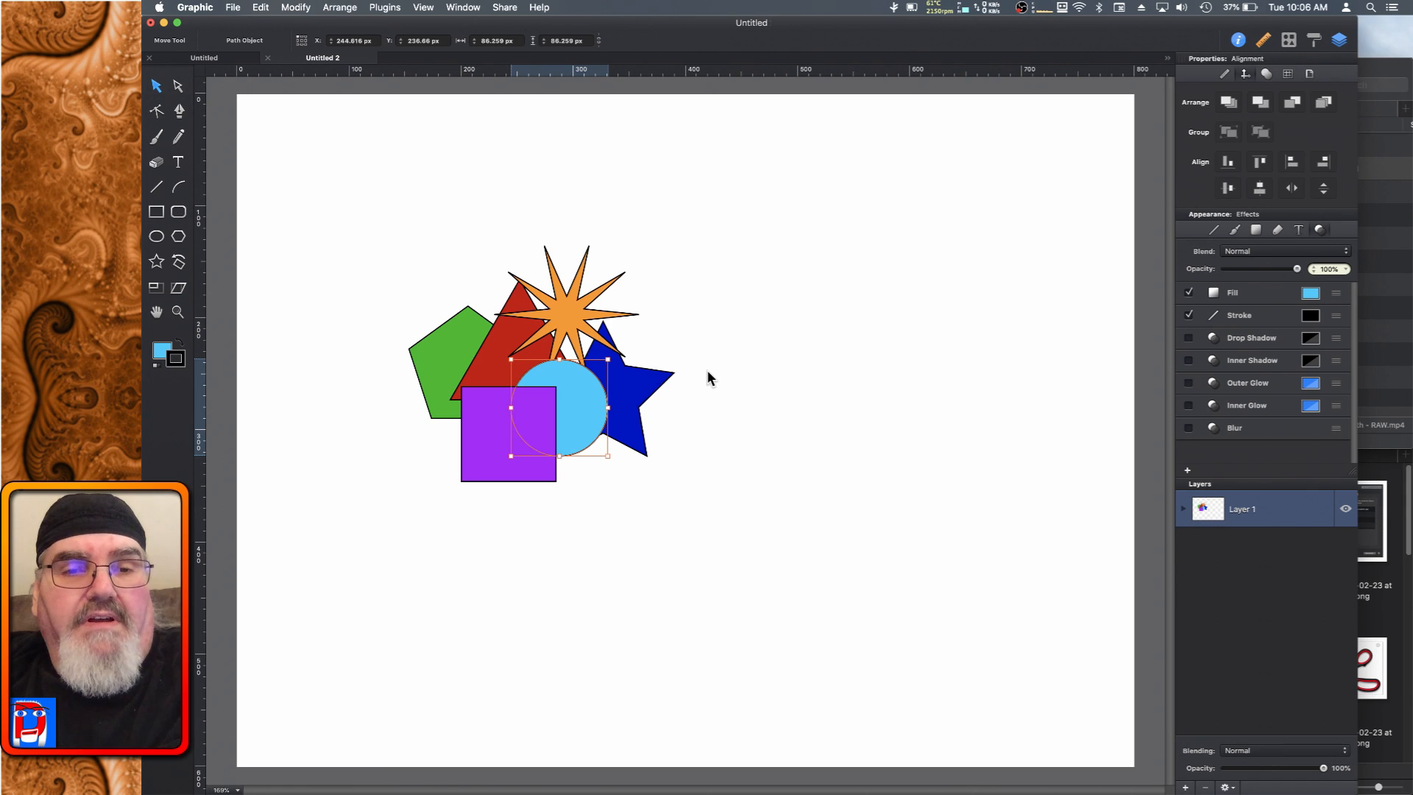
pyautogui.press('super+bracketleft')
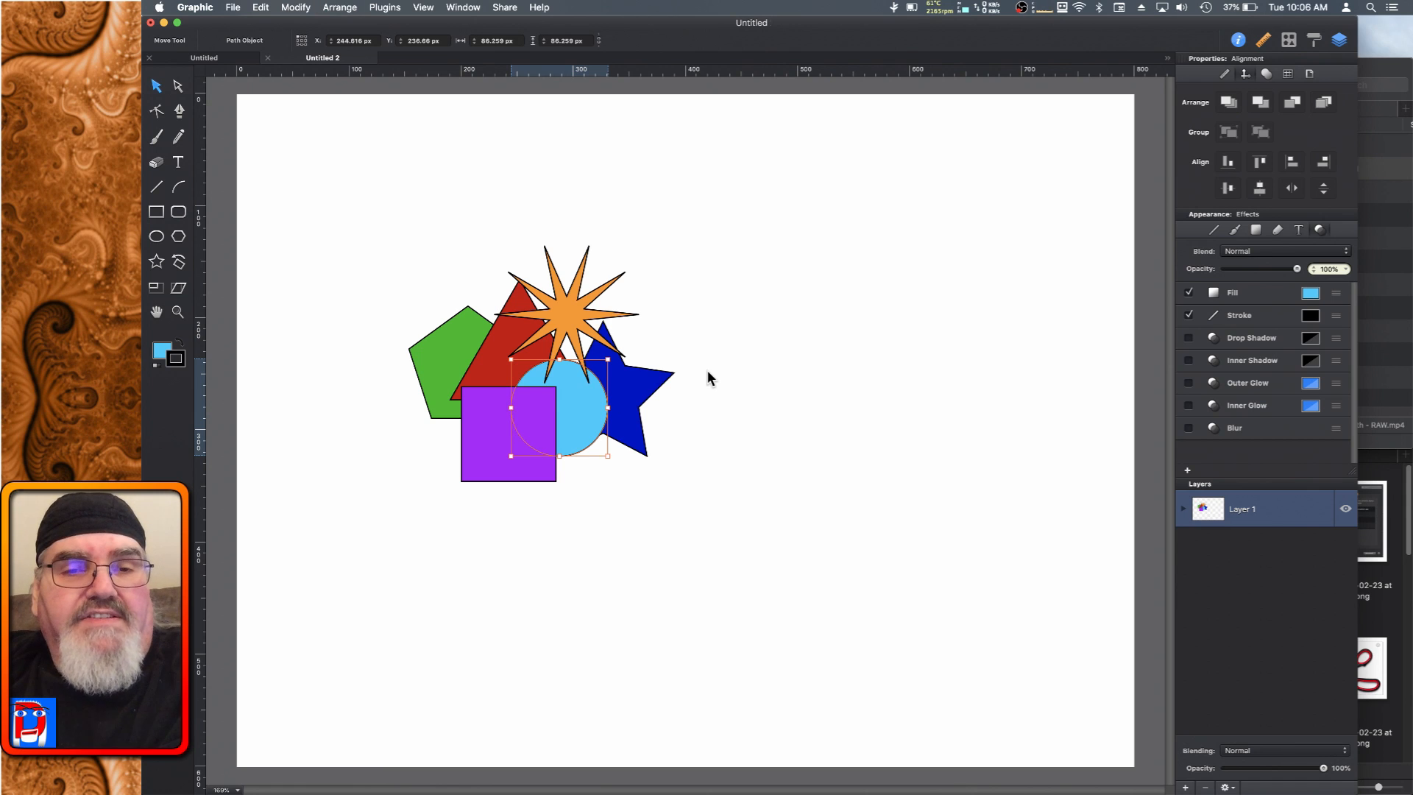
pyautogui.press('super+bracketleft')
pyautogui.press('super+bracketleft')
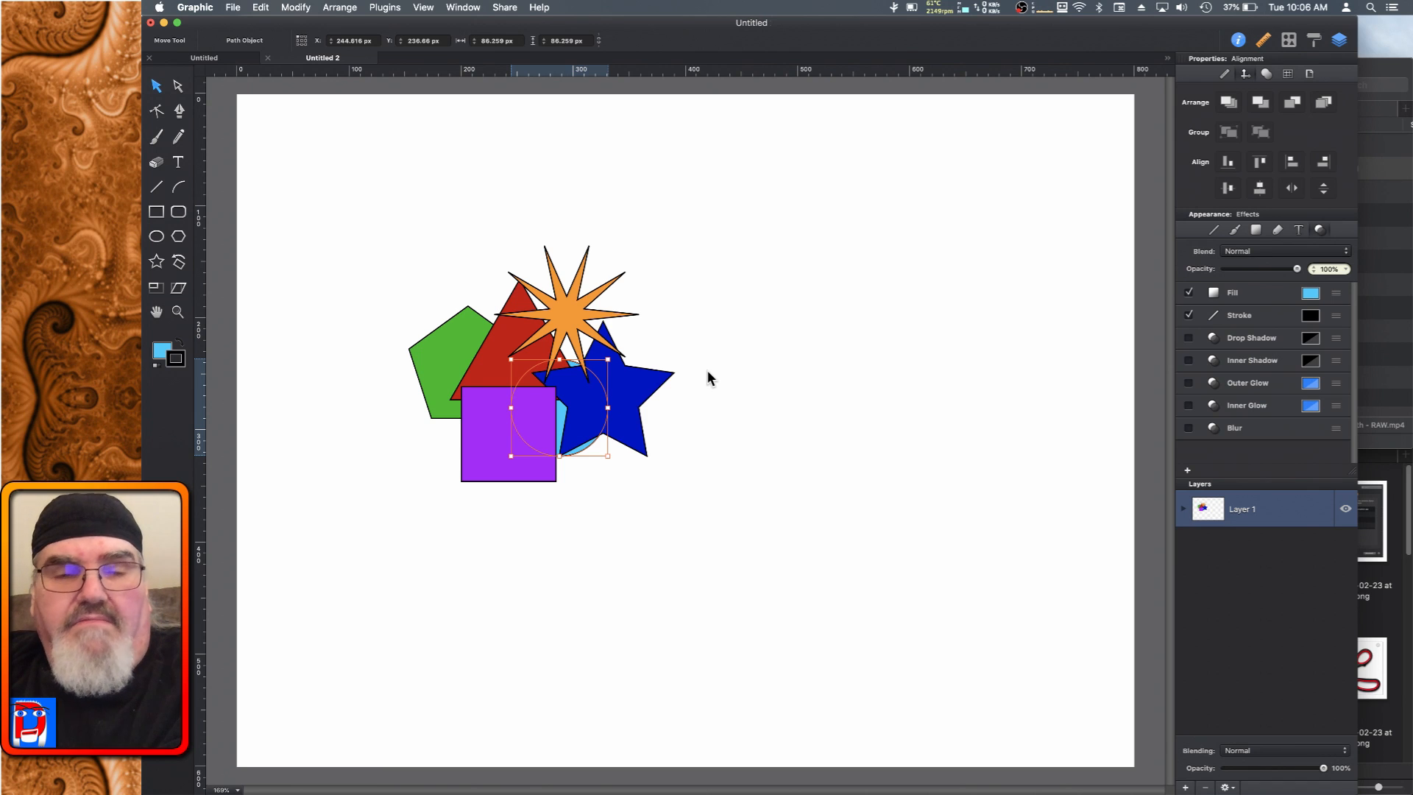
# Step: Bring the light blue circle forward four levels, one at a time, until it is above all the other shapes
pyautogui.press('super+bracketright')
pyautogui.press('super+bracketright')
pyautogui.press('super+bracketright')
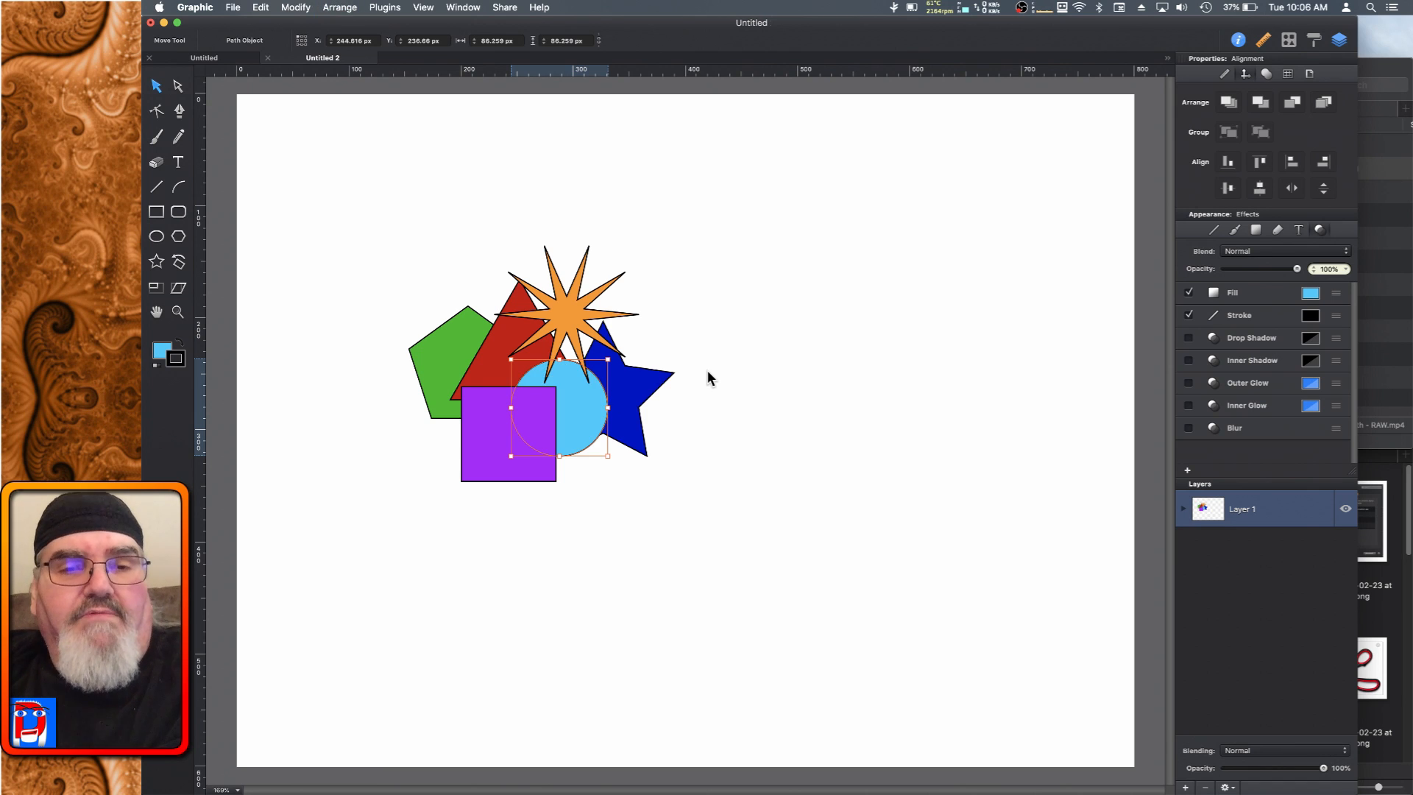
pyautogui.press('super+bracketright')
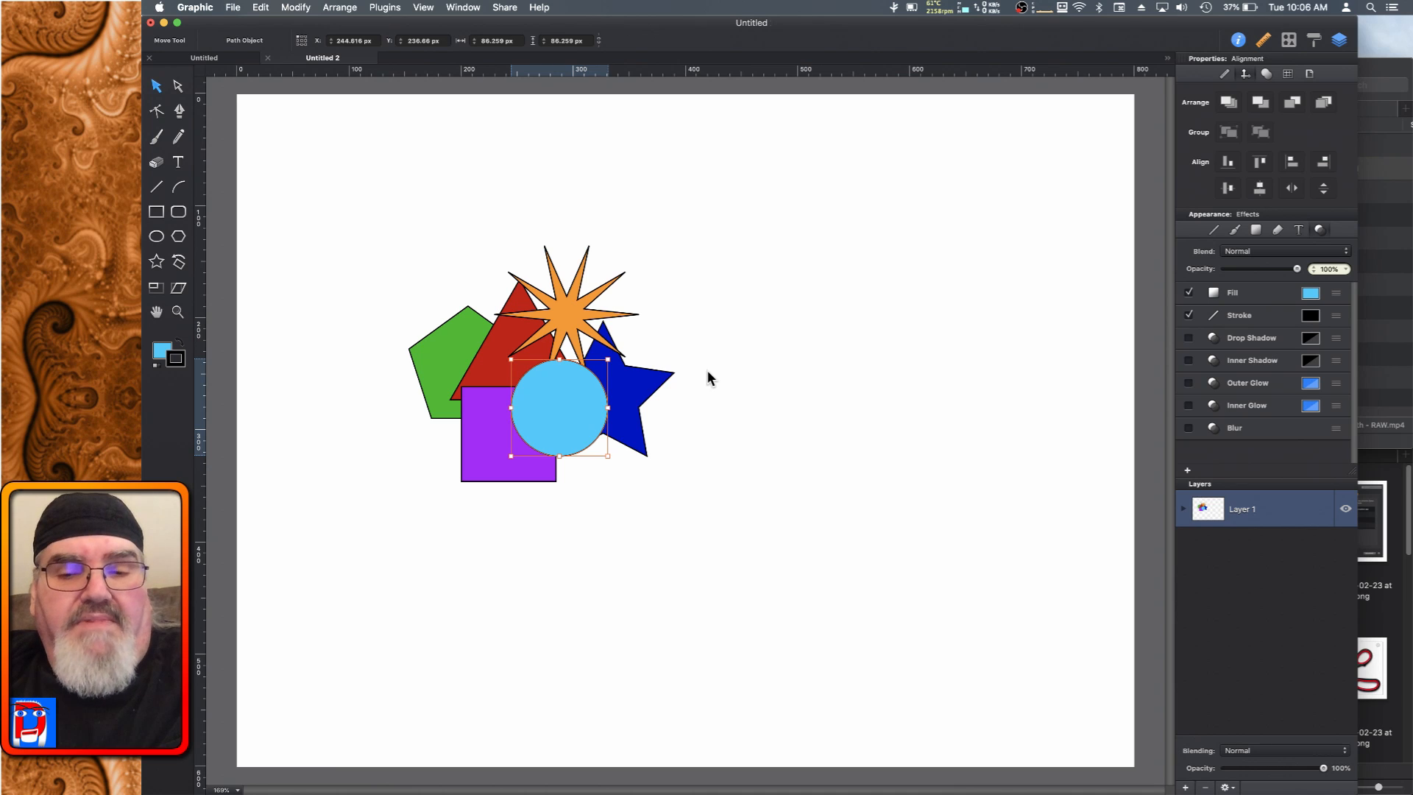
# Step: Send the light blue circle straight to the back of the stack and bring it straight to the front again
pyautogui.press('super+shift+b')
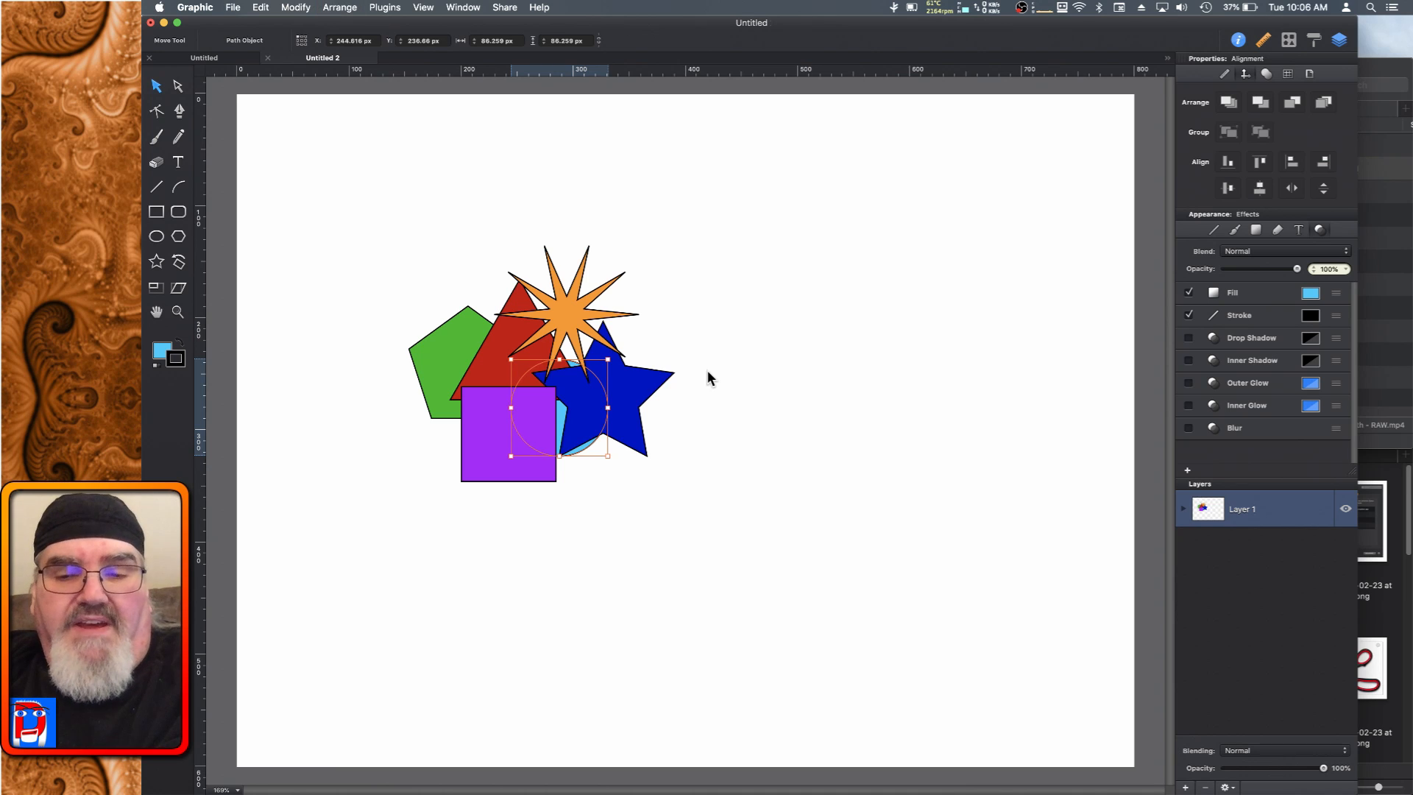
pyautogui.press('super+shift+f')
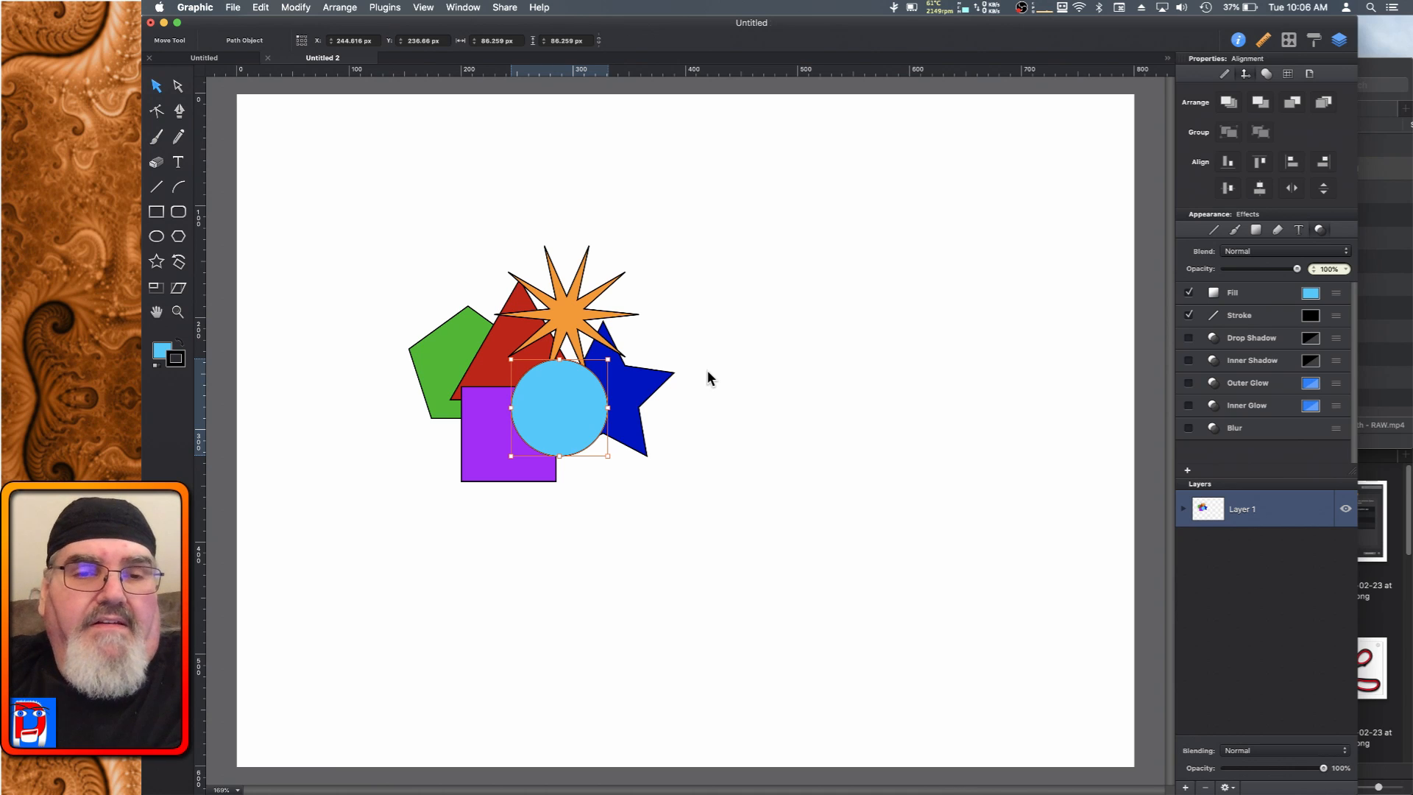
# Step: Bring the purple square to the front, above the light blue circle
pyautogui.click(483, 414)
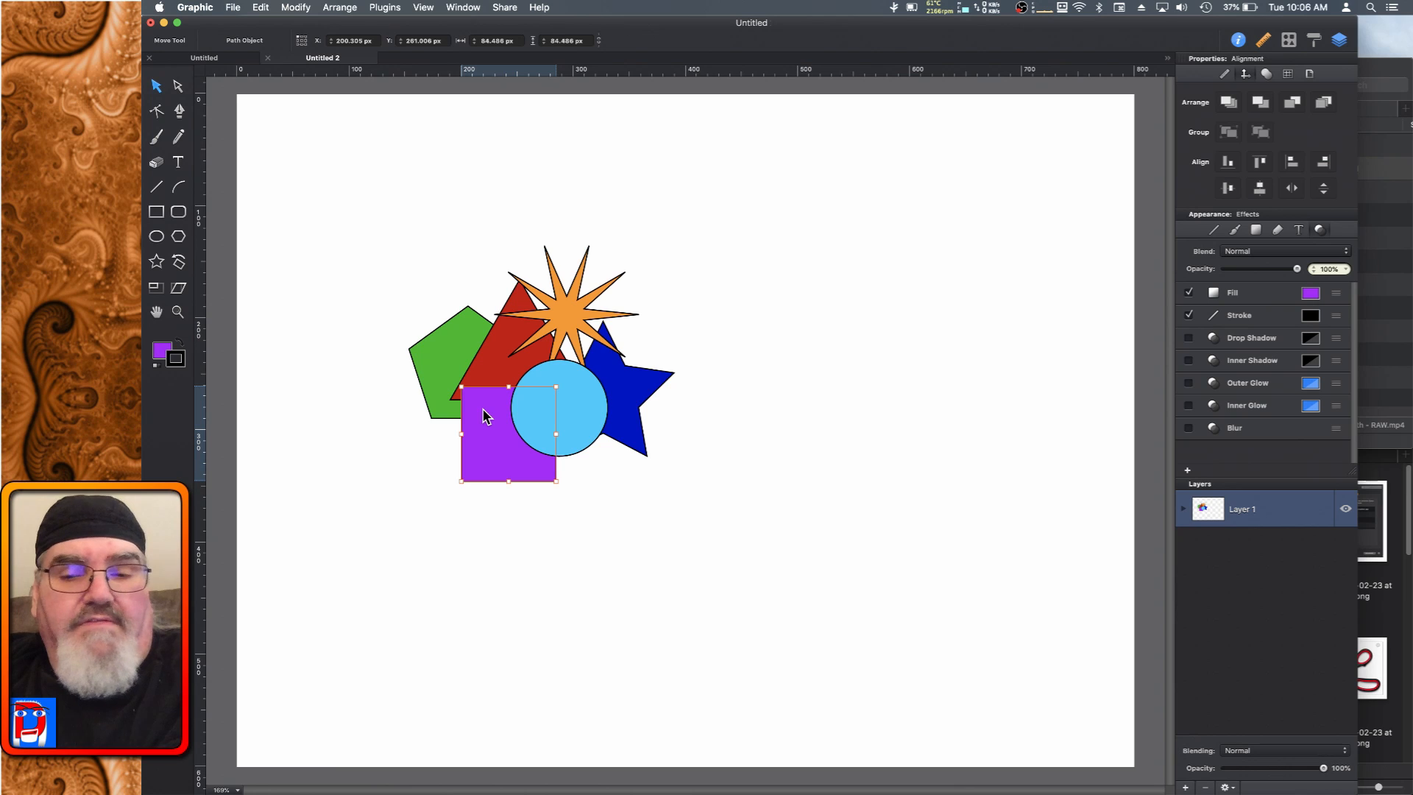
pyautogui.press('super+shift+f')
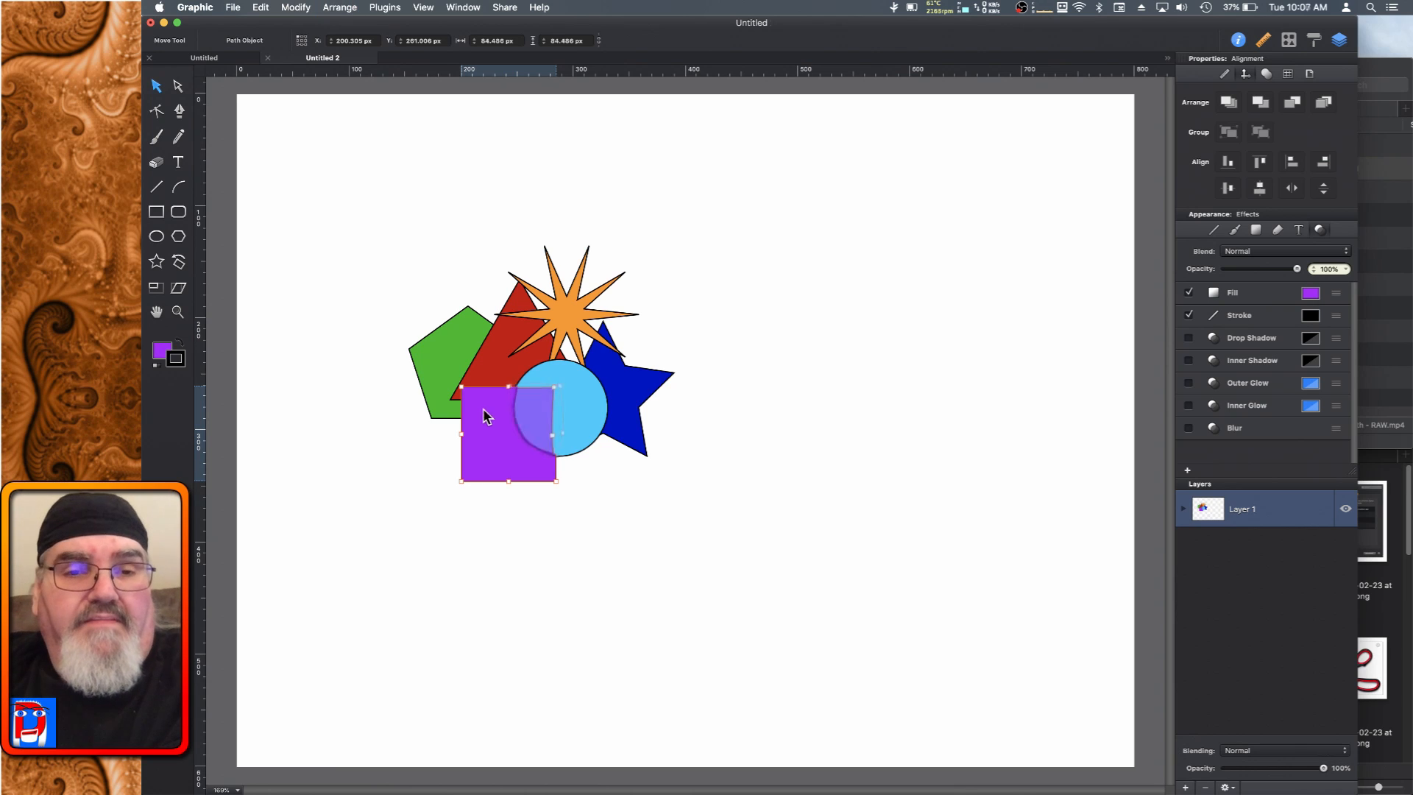
# Step: Bring the red triangle forward three levels, one at a time, until it is above the purple square
pyautogui.click(500, 355)
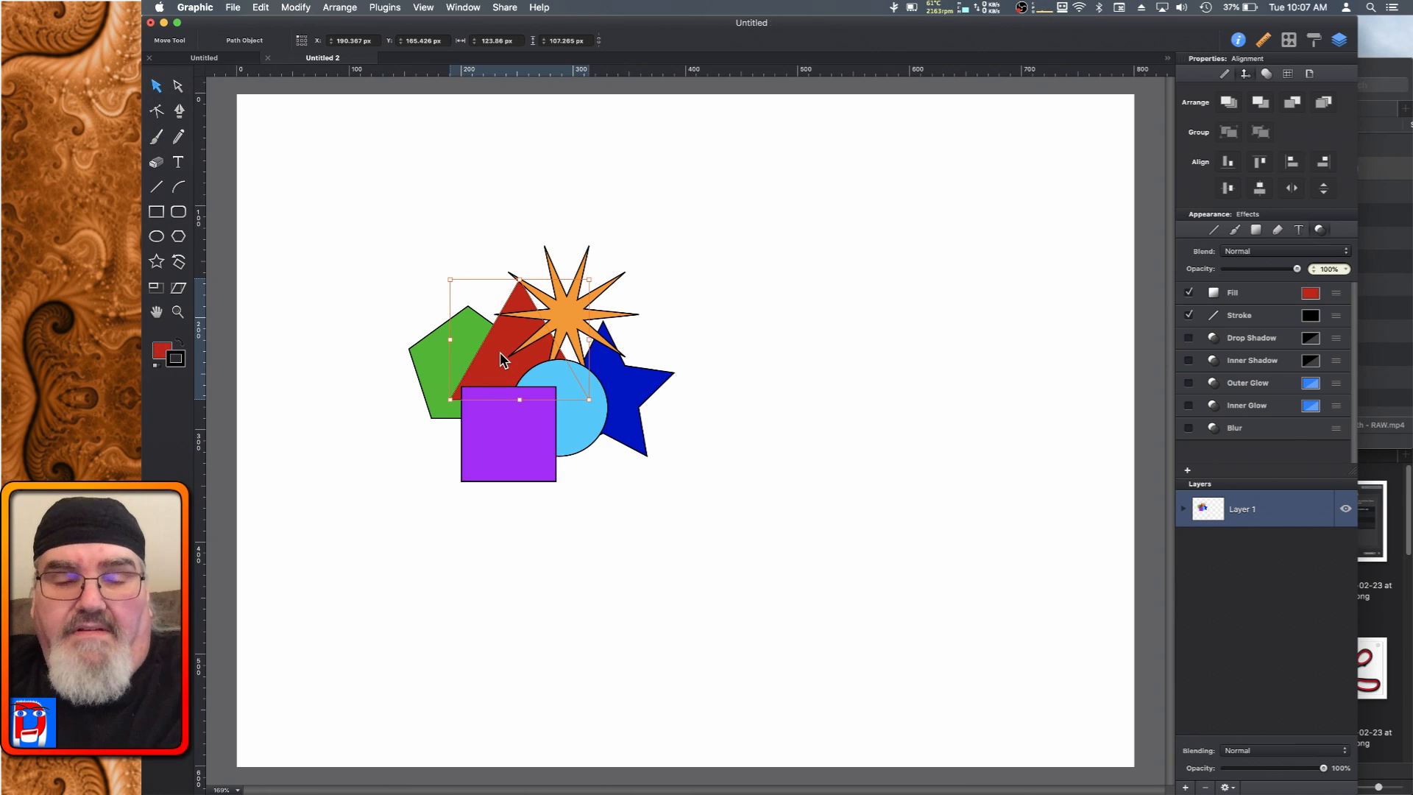
pyautogui.press('super+alt+f')
pyautogui.press('super+alt+f')
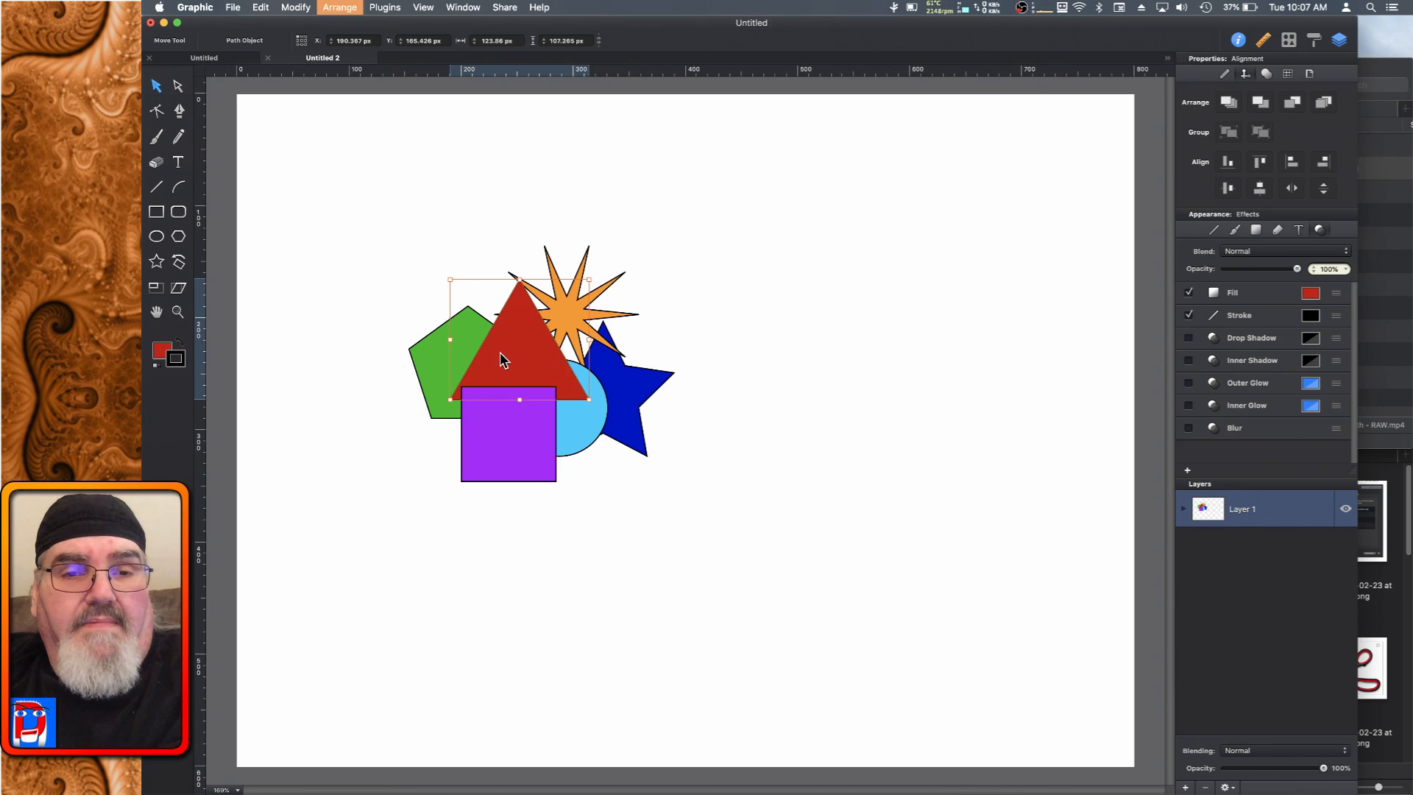
pyautogui.press('super+alt+f')
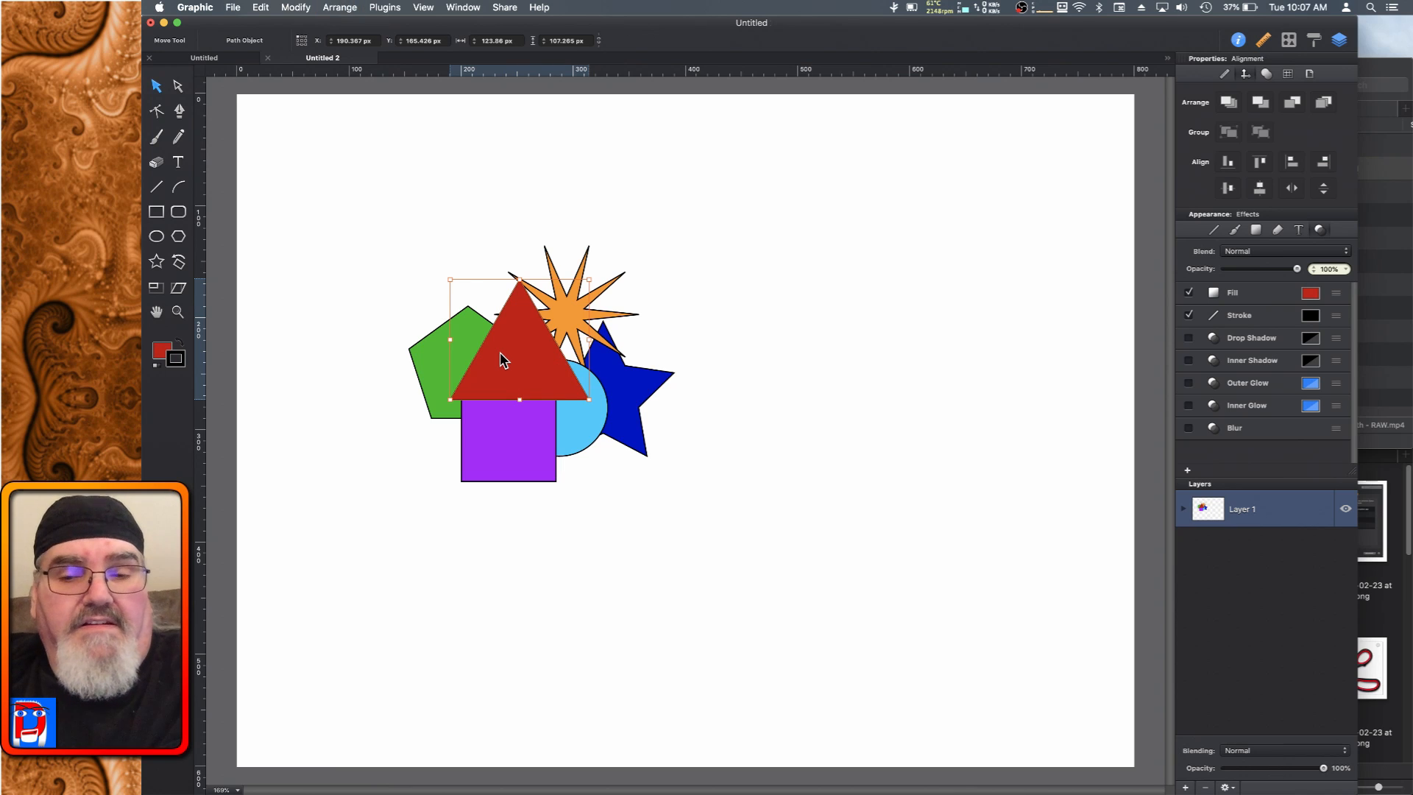
# Step: Send the red triangle backward three levels, one at a time, and bring it straight to the front again
pyautogui.press('super+alt+b')
pyautogui.press('super+alt+b')
pyautogui.press('super+alt+b')
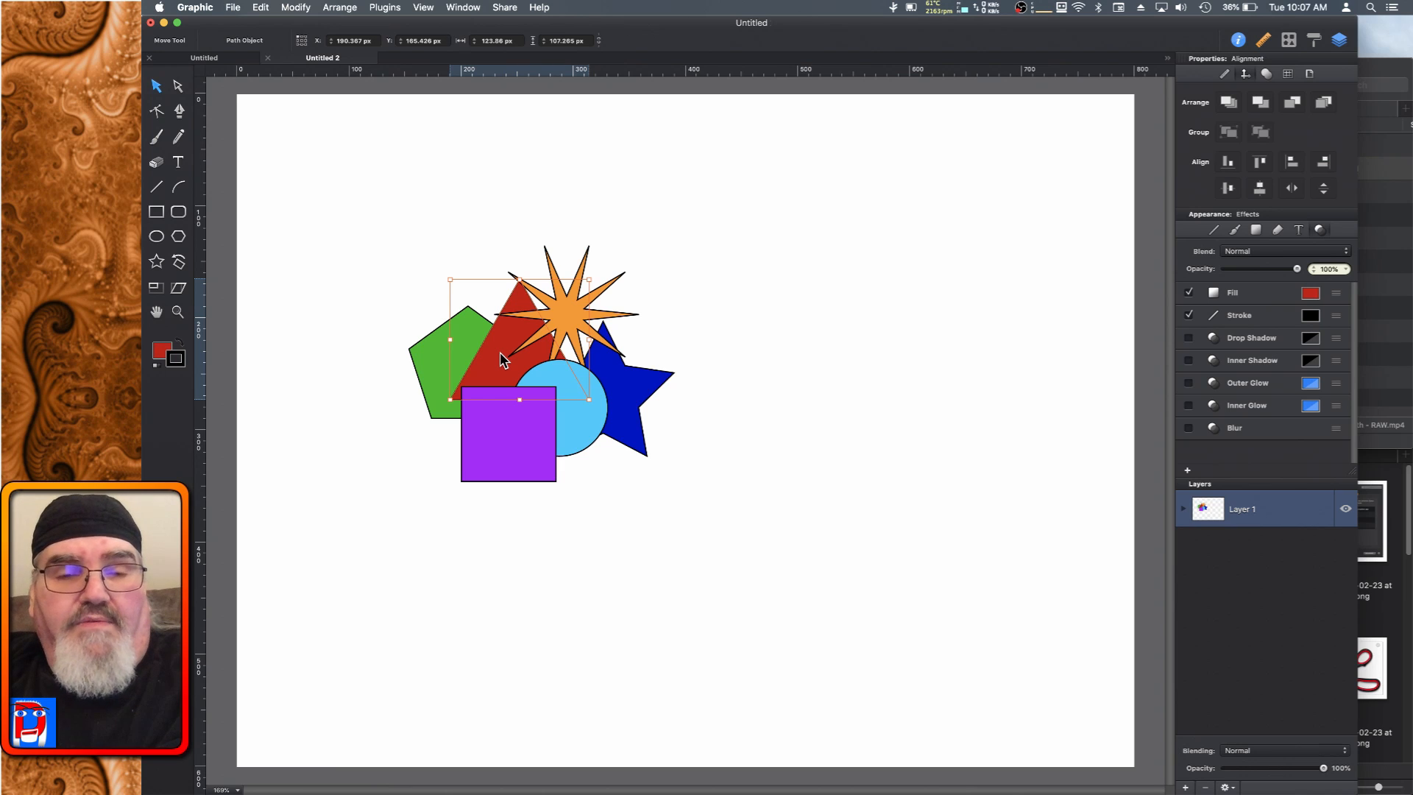
pyautogui.press('super+shift+f')
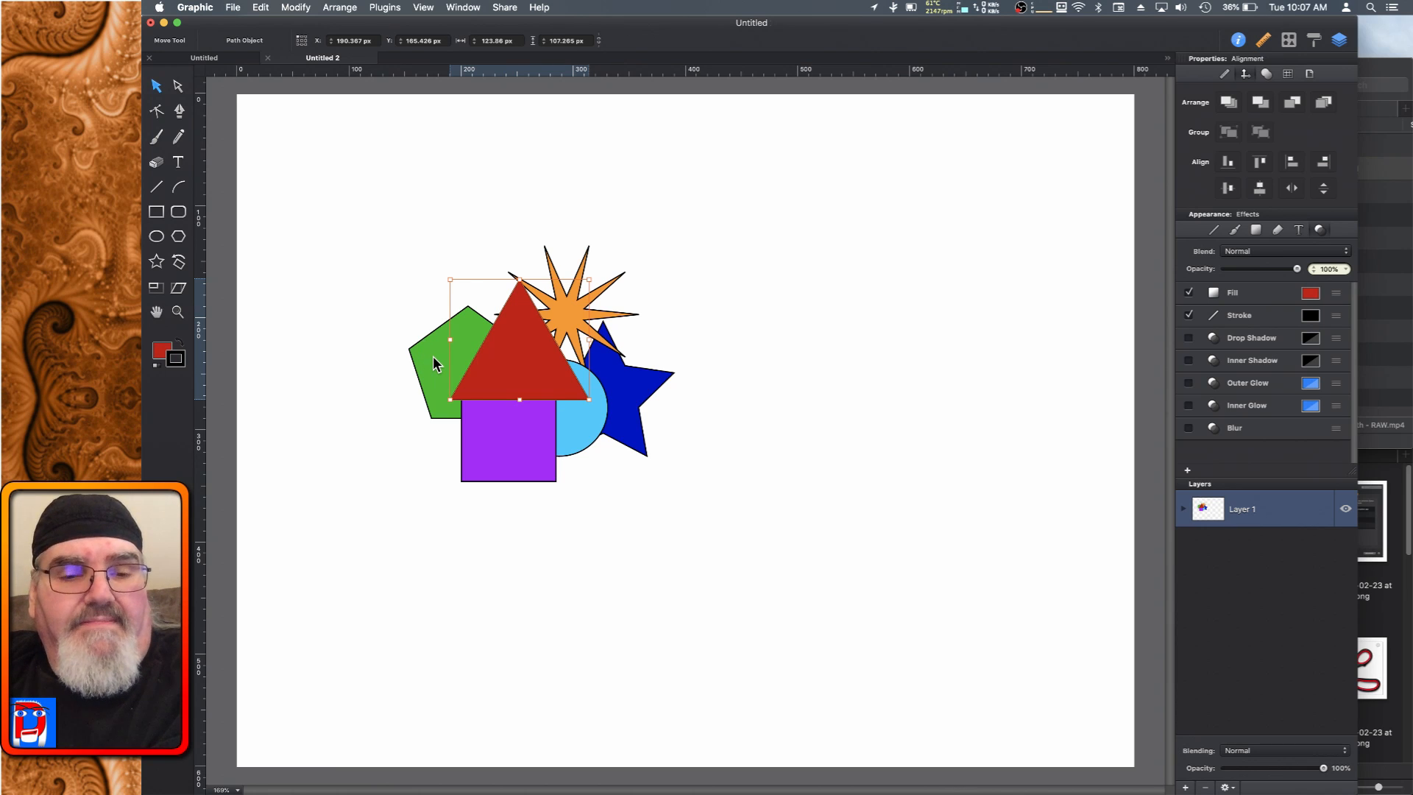
# Step: Move the green pentagon to the page's upper-left area and the dark blue star to the page's lower-right corner
pyautogui.moveTo(432, 355); pyautogui.dragTo(278, 261)
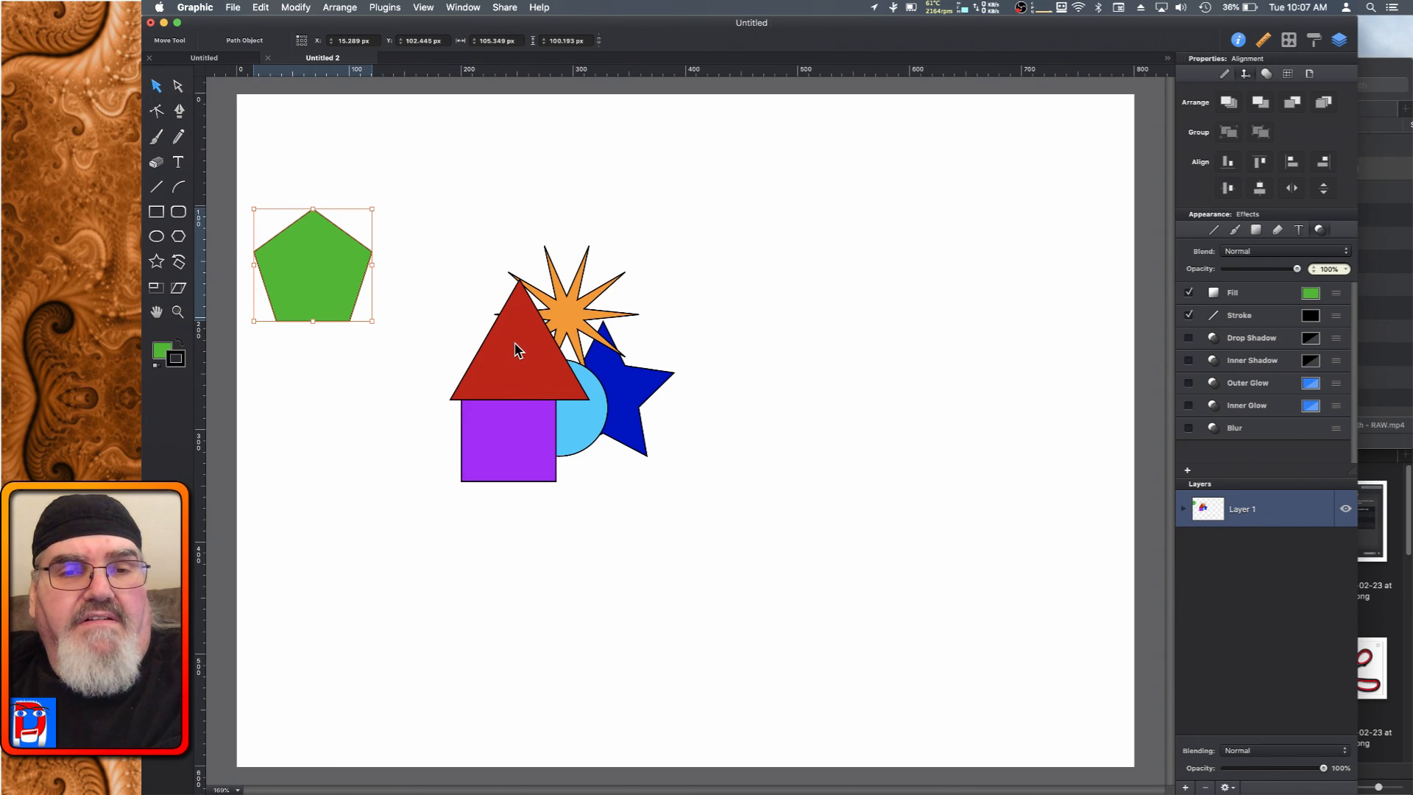
pyautogui.moveTo(629, 395); pyautogui.dragTo(1068, 659)
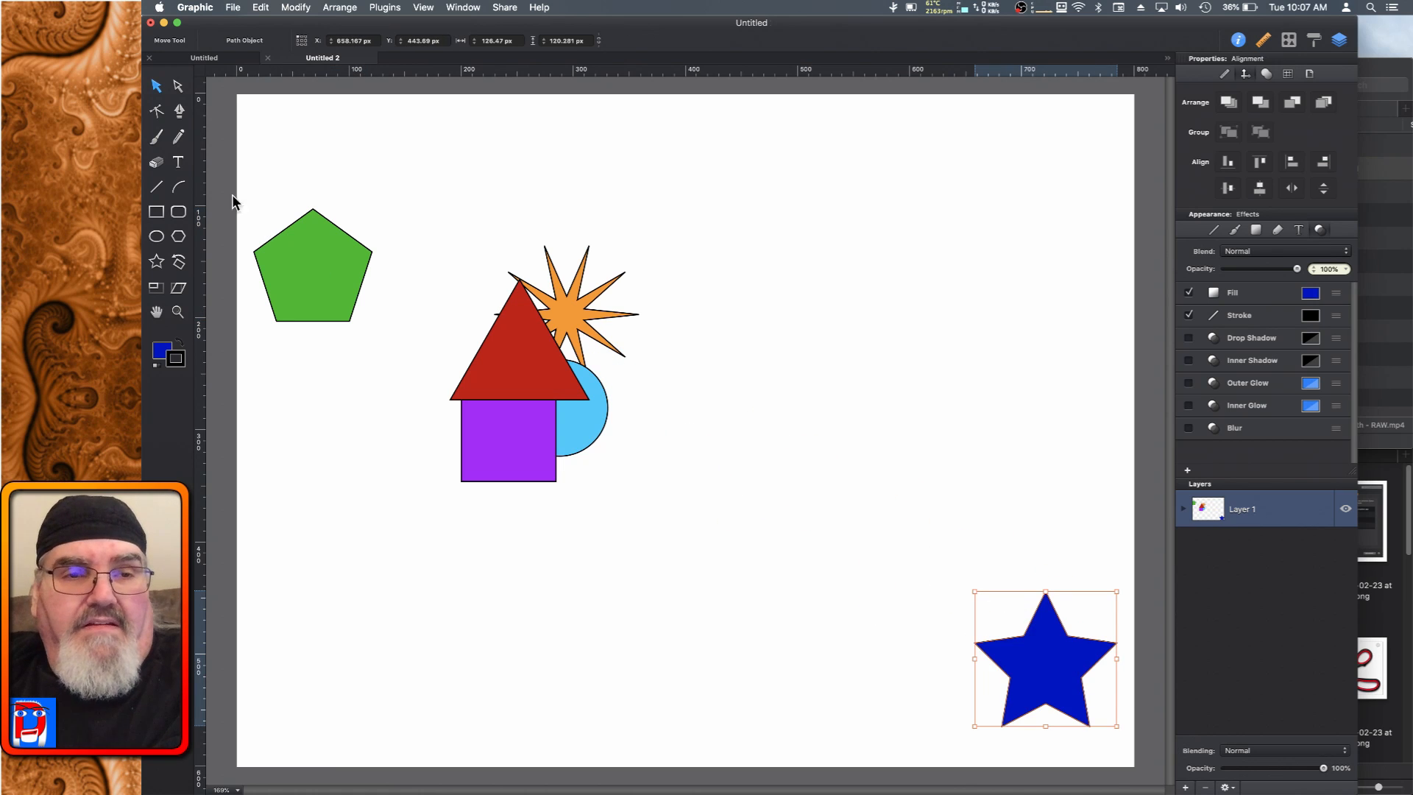
# Step: Distribute all six shapes horizontally across the page and clear the selection
pyautogui.moveTo(245, 133); pyautogui.dragTo(1133, 746)
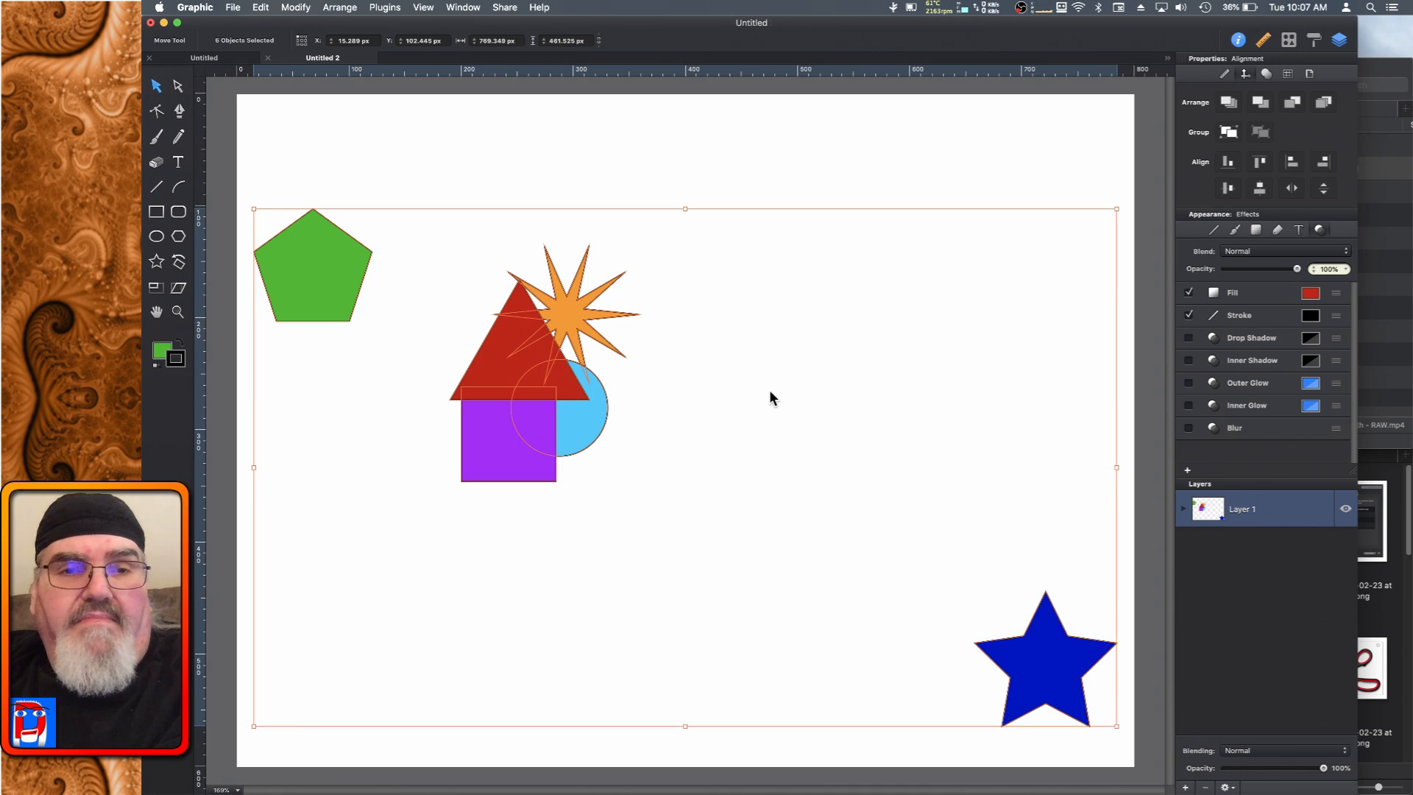
pyautogui.click(342, 9)
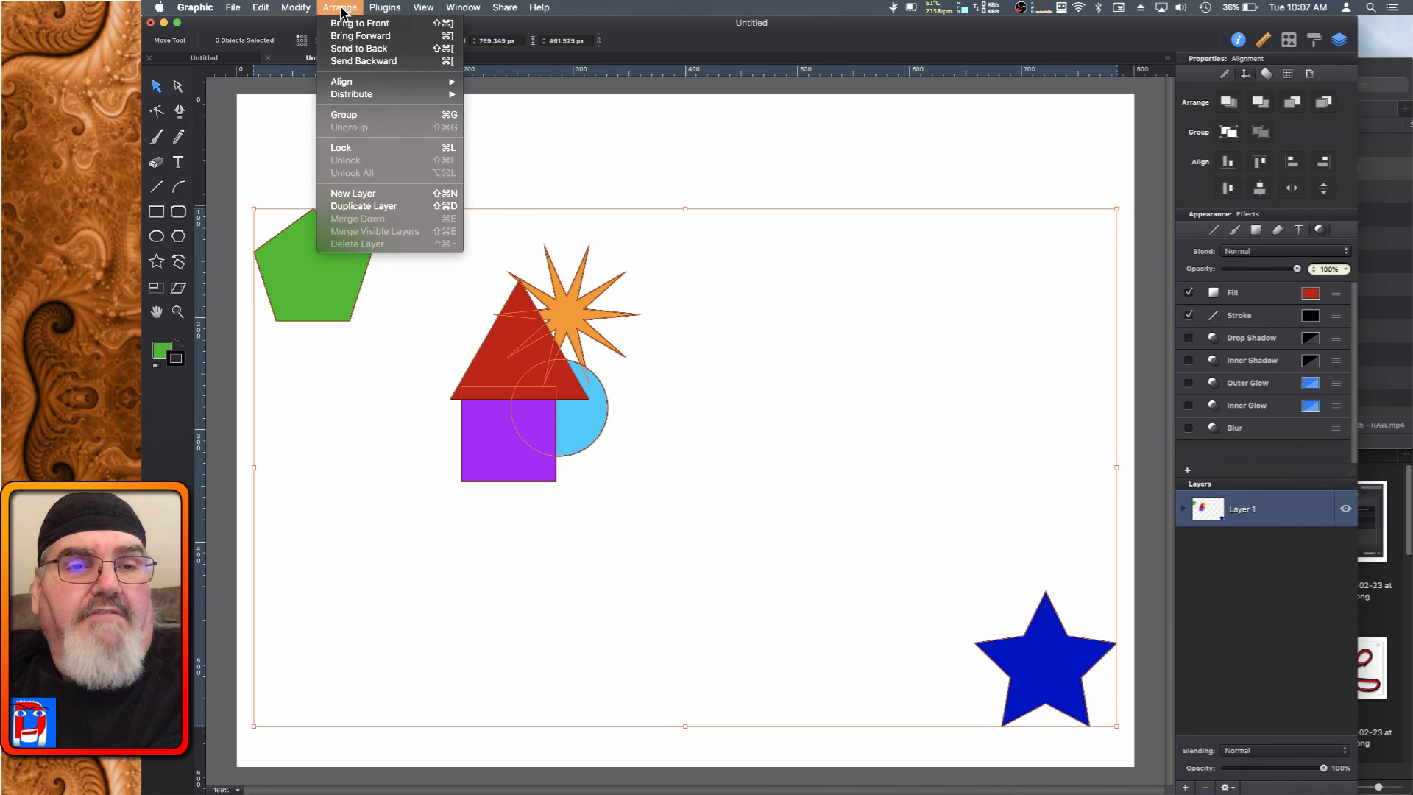
pyautogui.moveTo(416, 98)
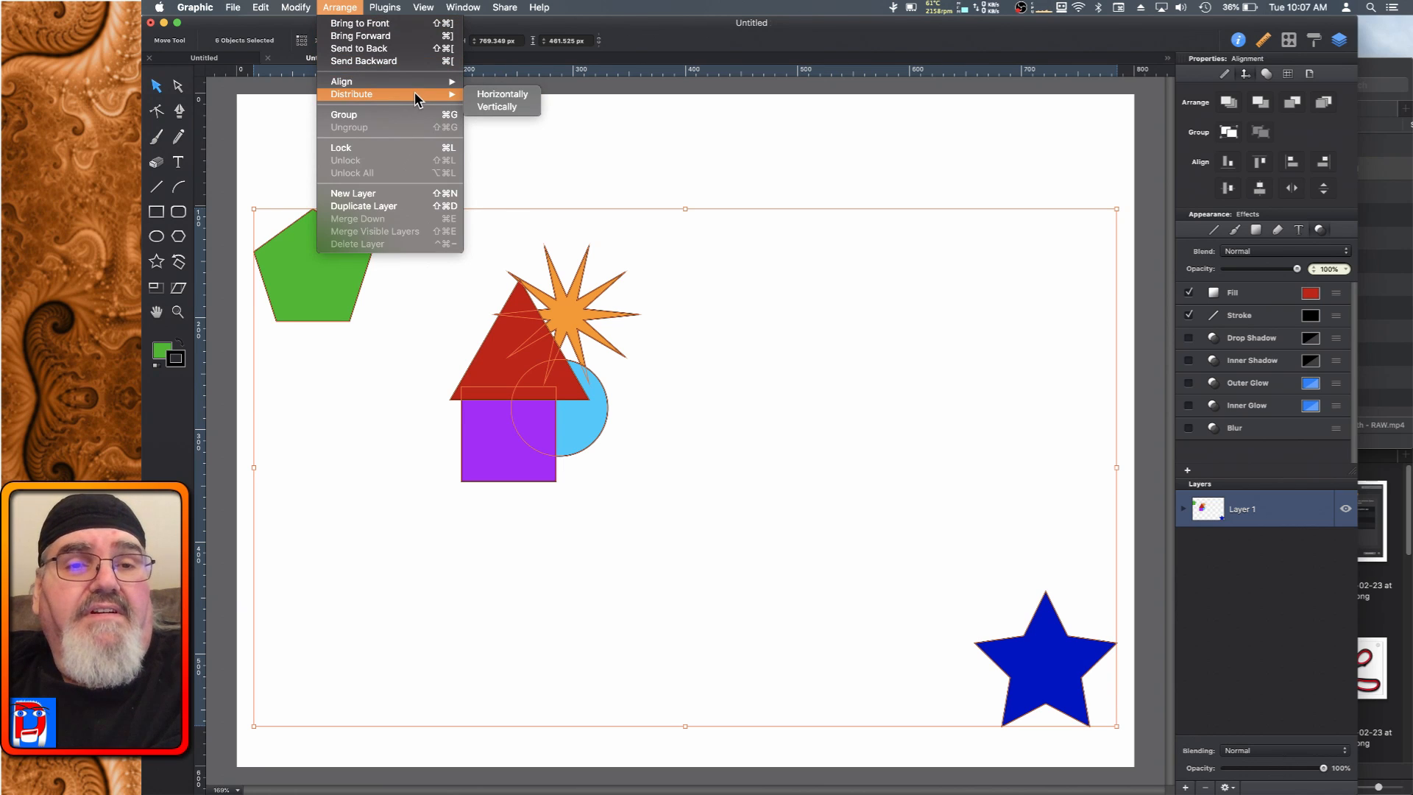
pyautogui.click(513, 93)
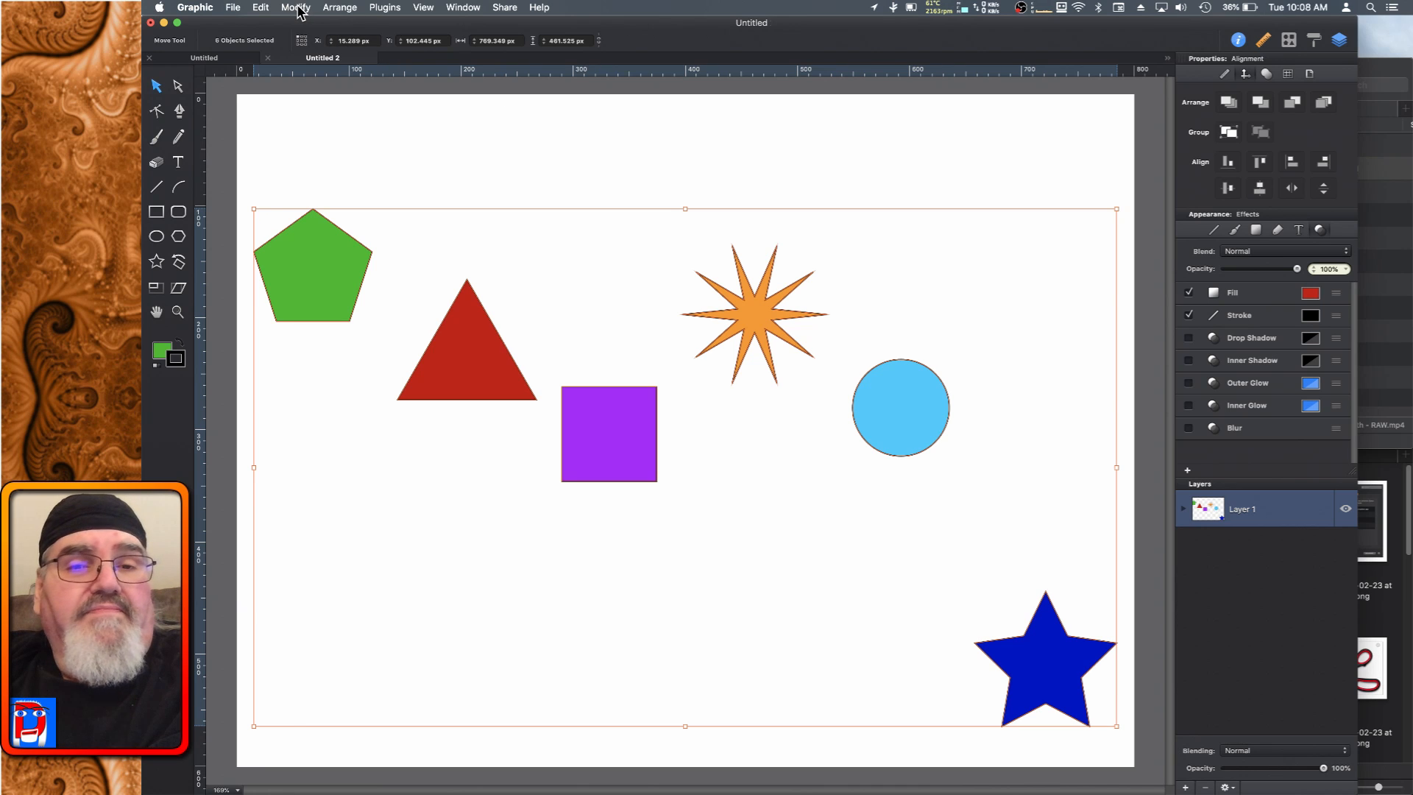
pyautogui.click(495, 161)
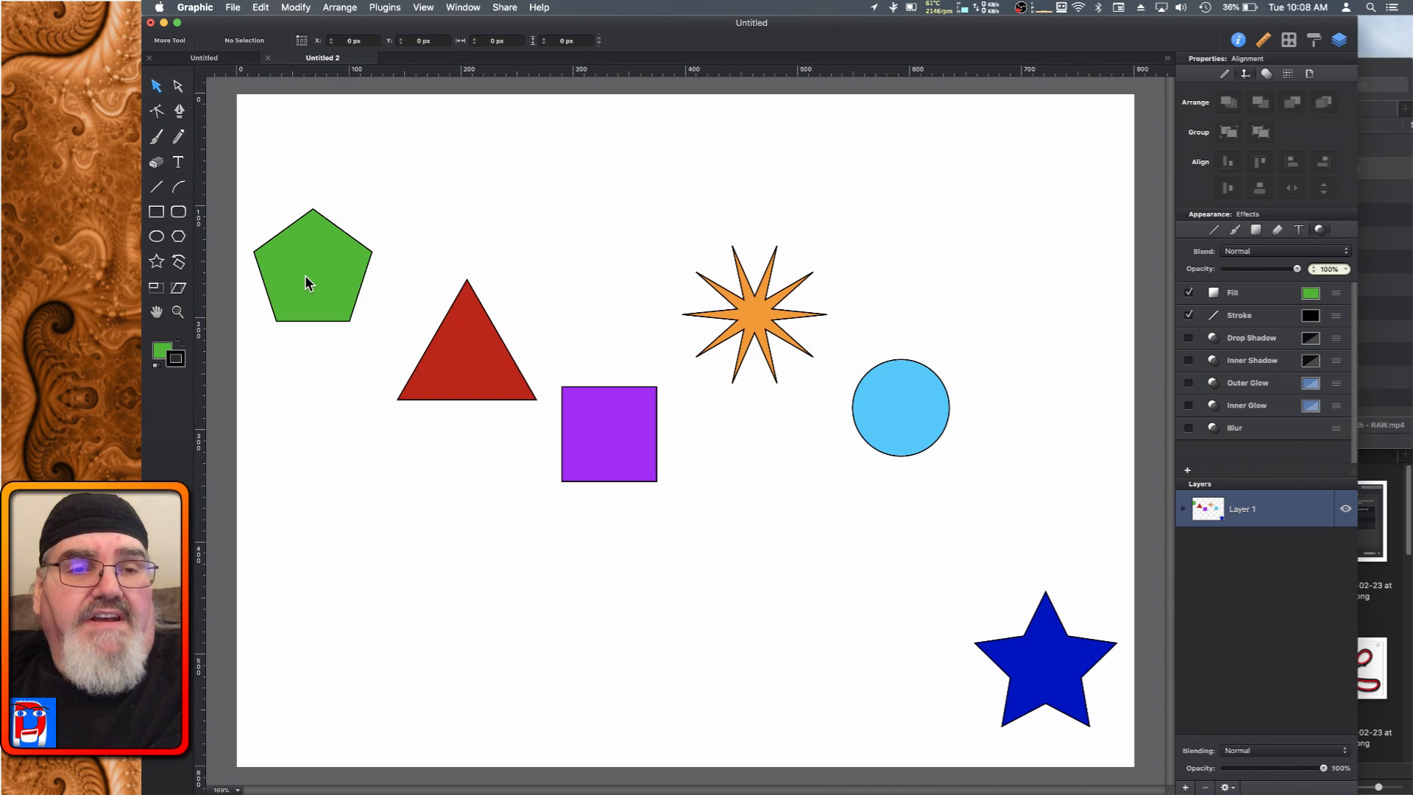
# Step: Move the green pentagon up into the page's upper-left corner and distribute all six shapes vertically
pyautogui.moveTo(305, 276); pyautogui.dragTo(301, 171)
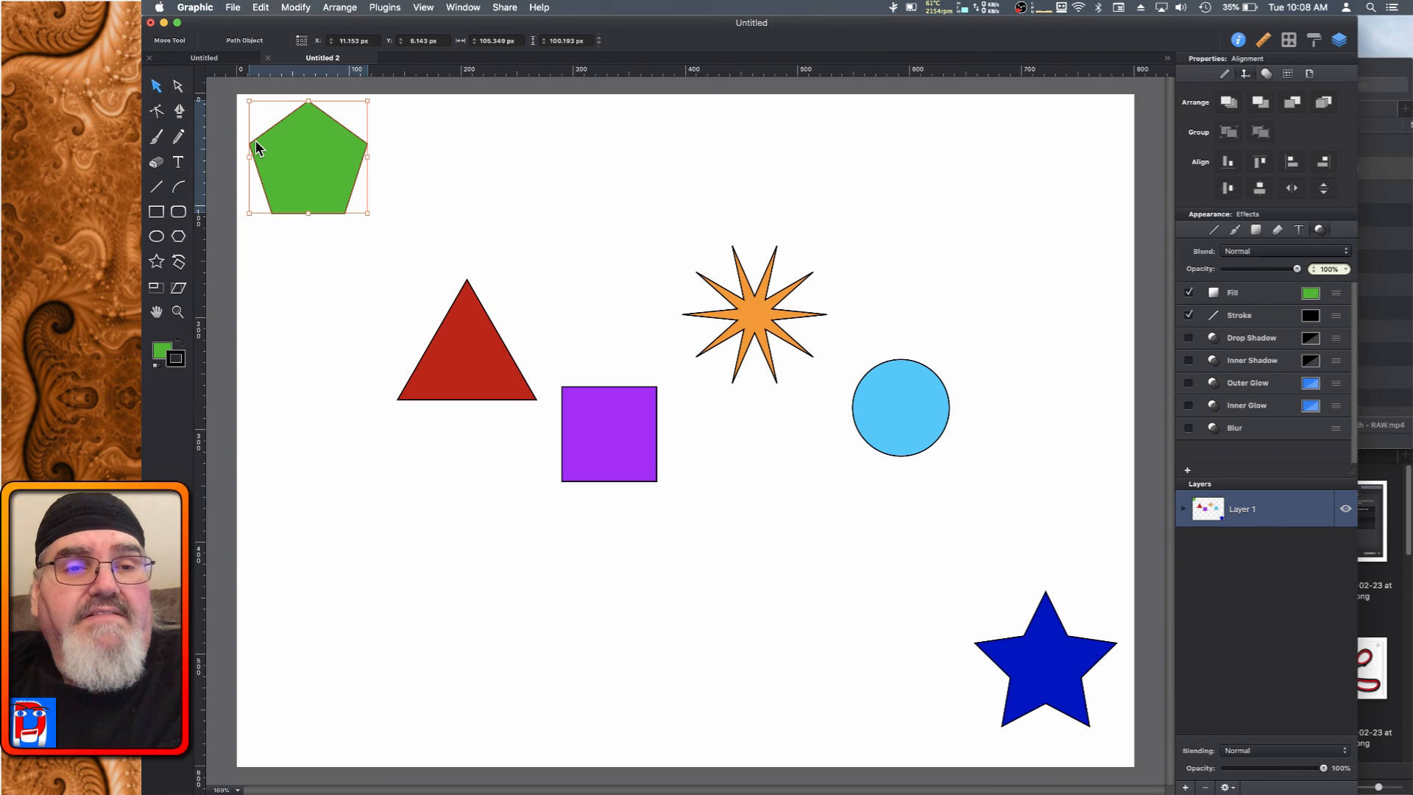
pyautogui.press('super+a')
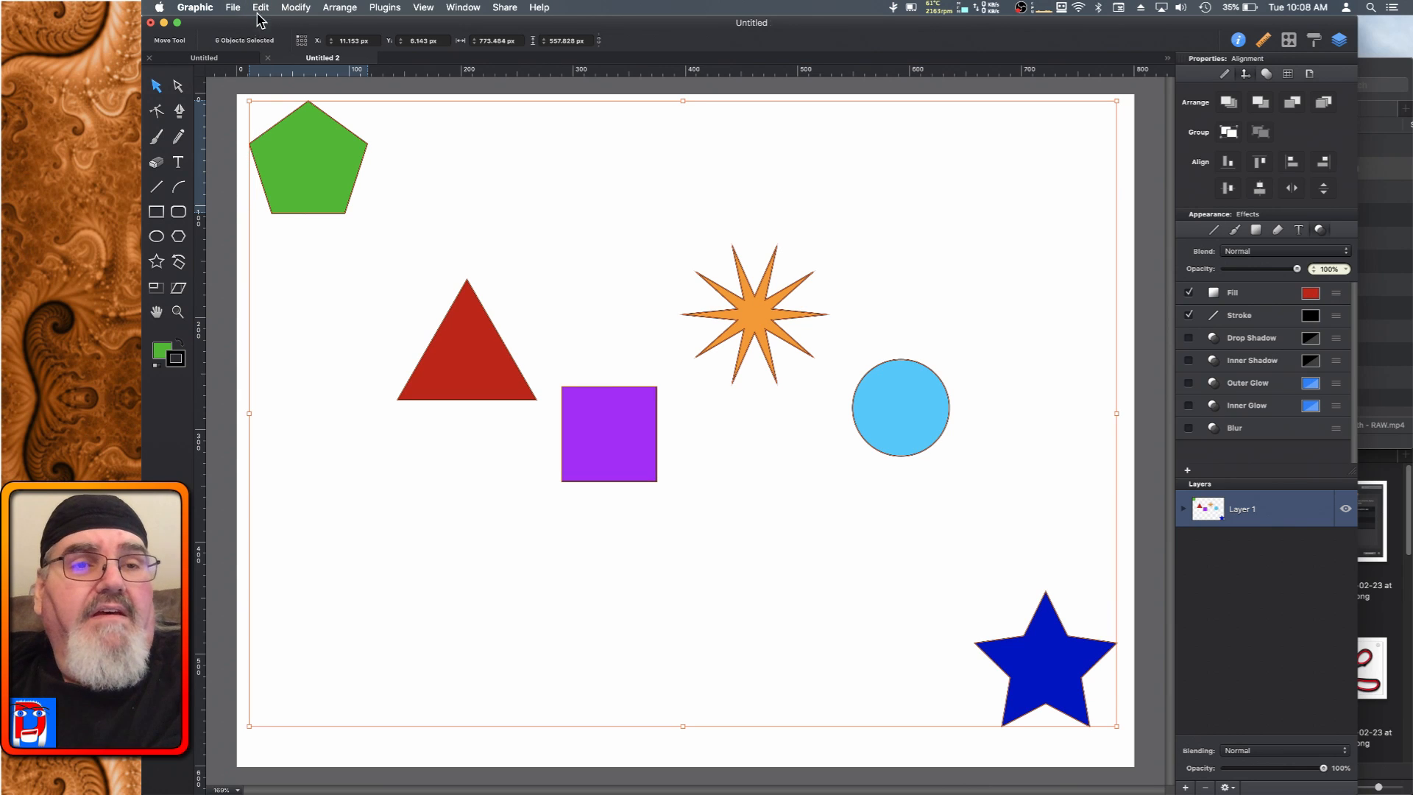
pyautogui.click(343, 8)
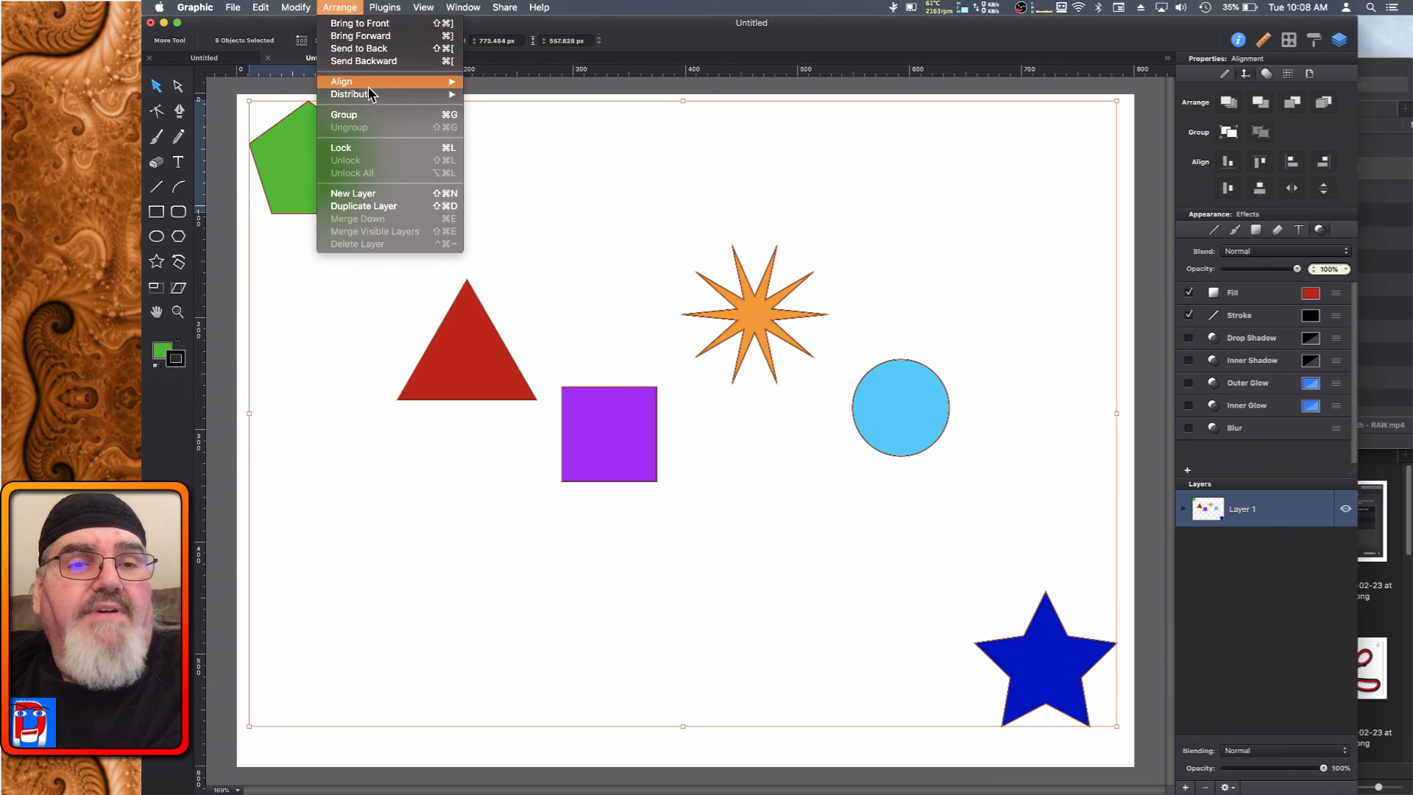
pyautogui.moveTo(399, 94)
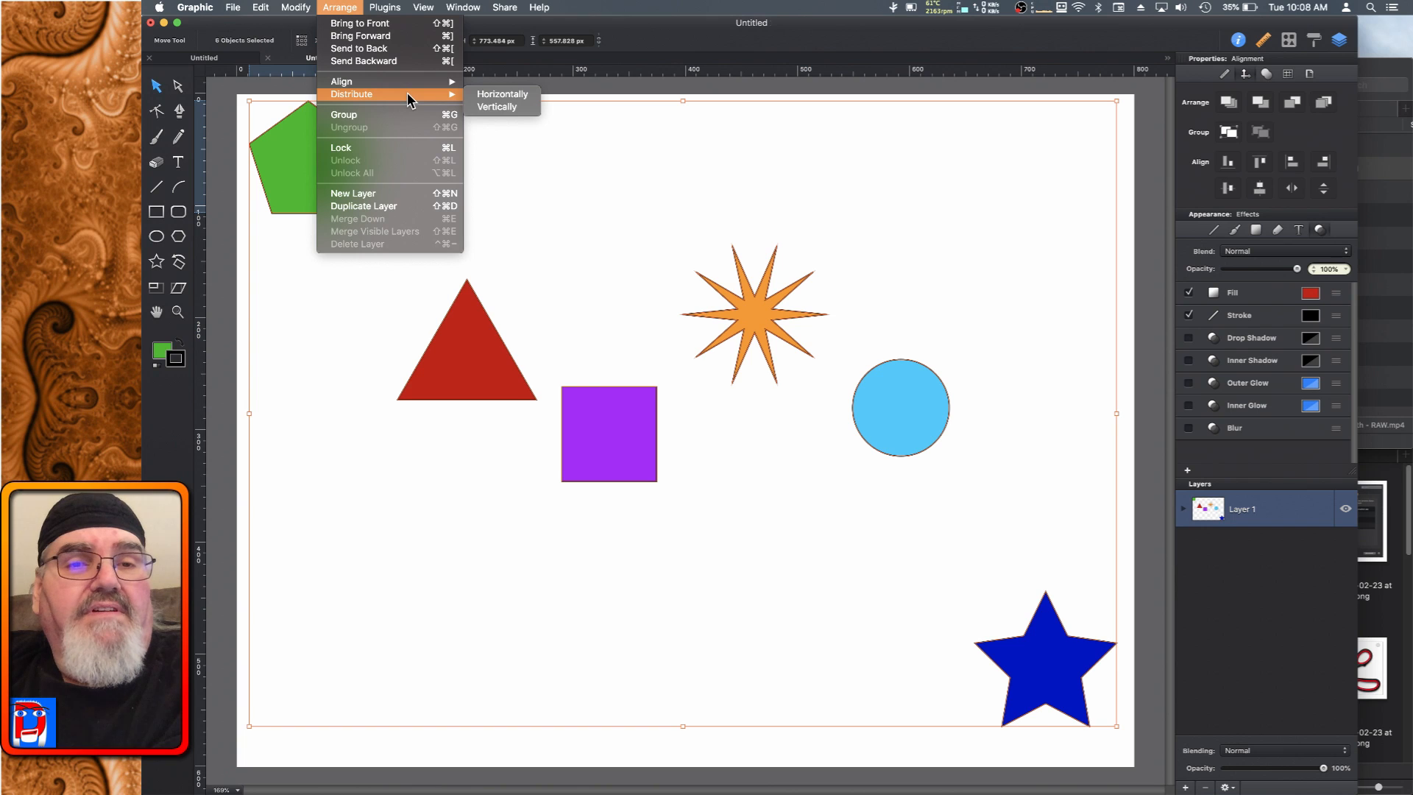
pyautogui.click(519, 107)
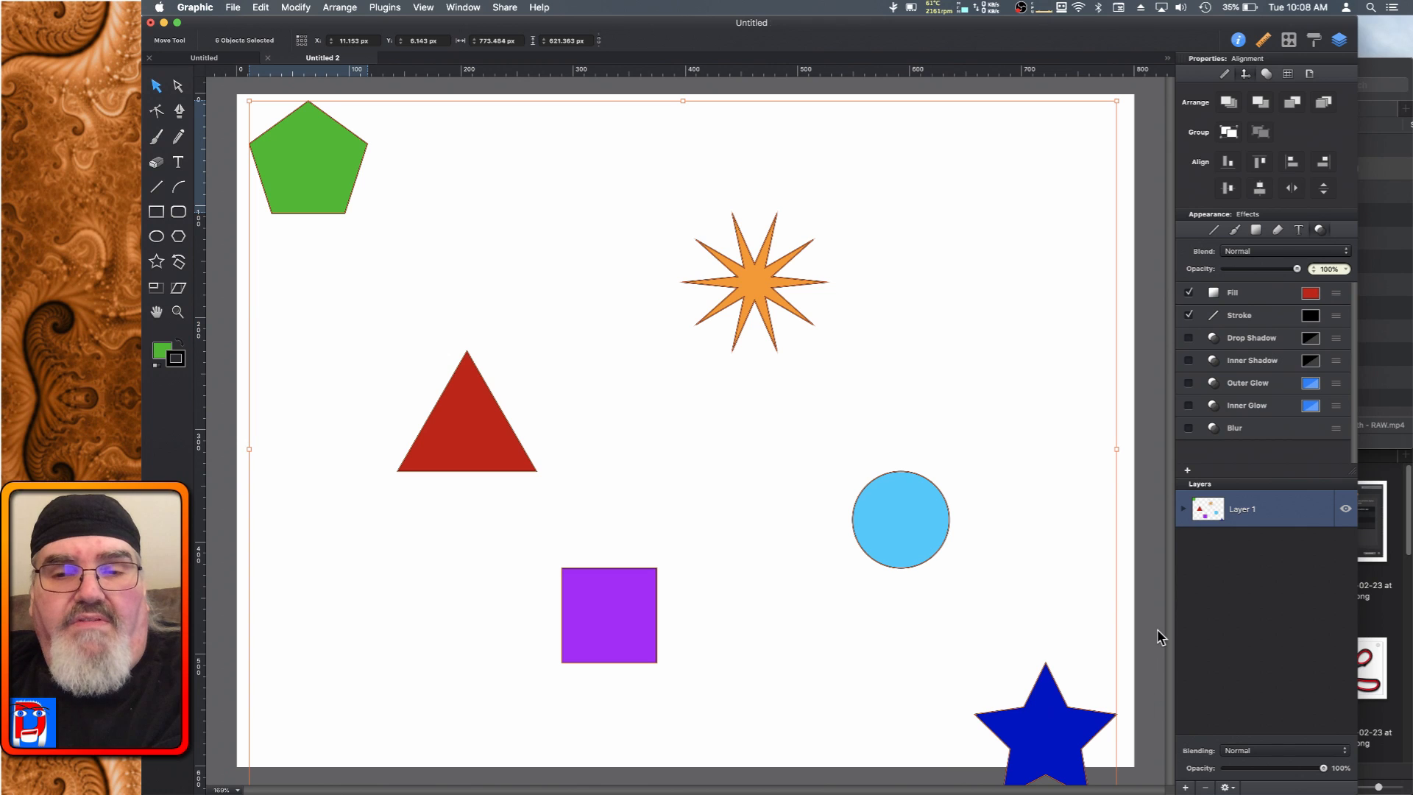
pyautogui.scroll(-3, 1148, 624)
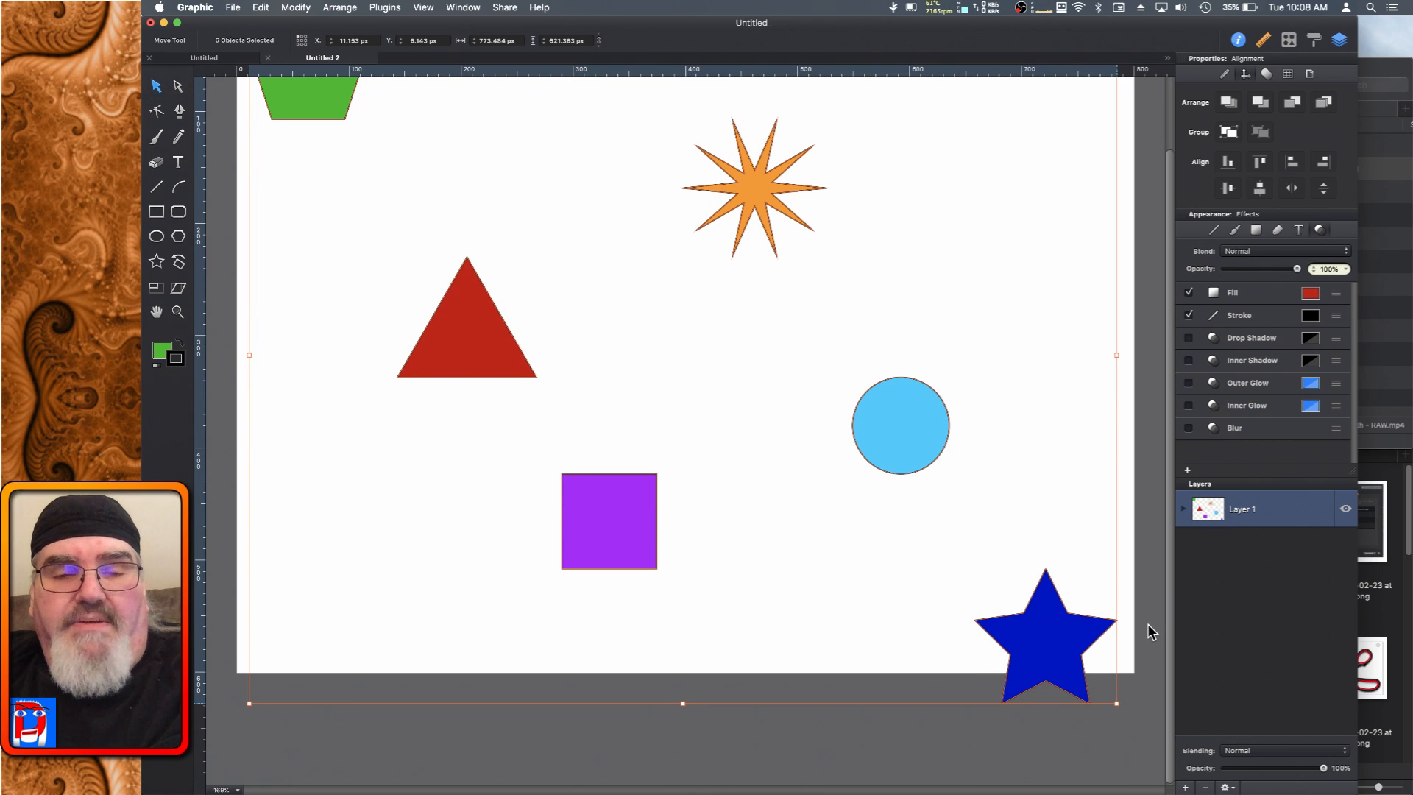